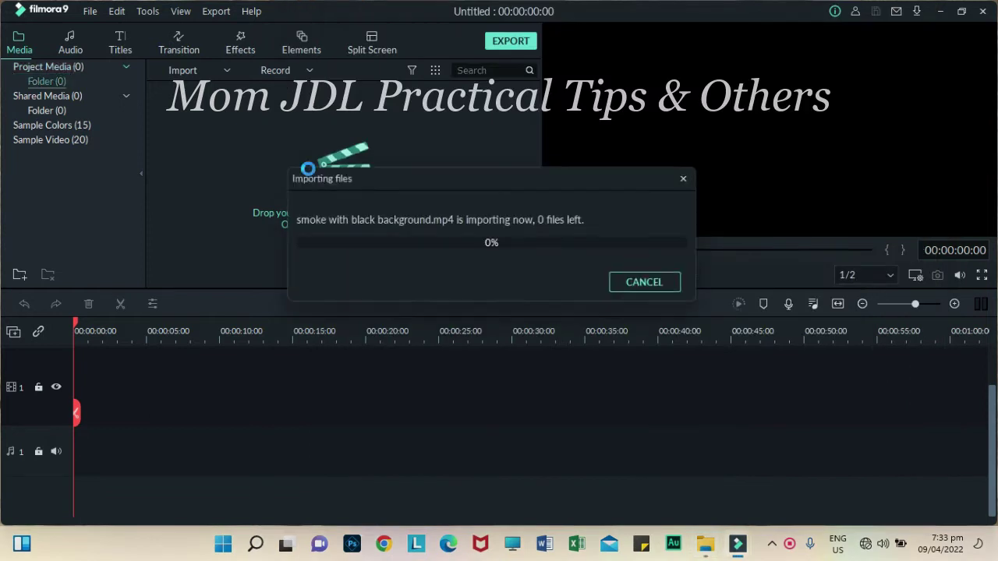
Import the Smokebackground video from the Downloads folder into the project media.
left_click(705, 544)
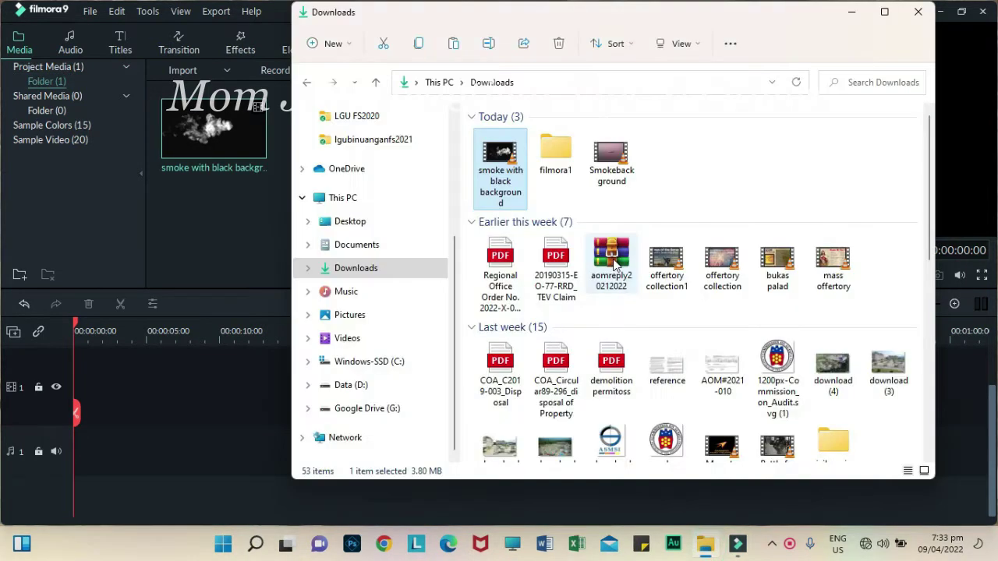
left_click_drag(611, 160, 209, 194)
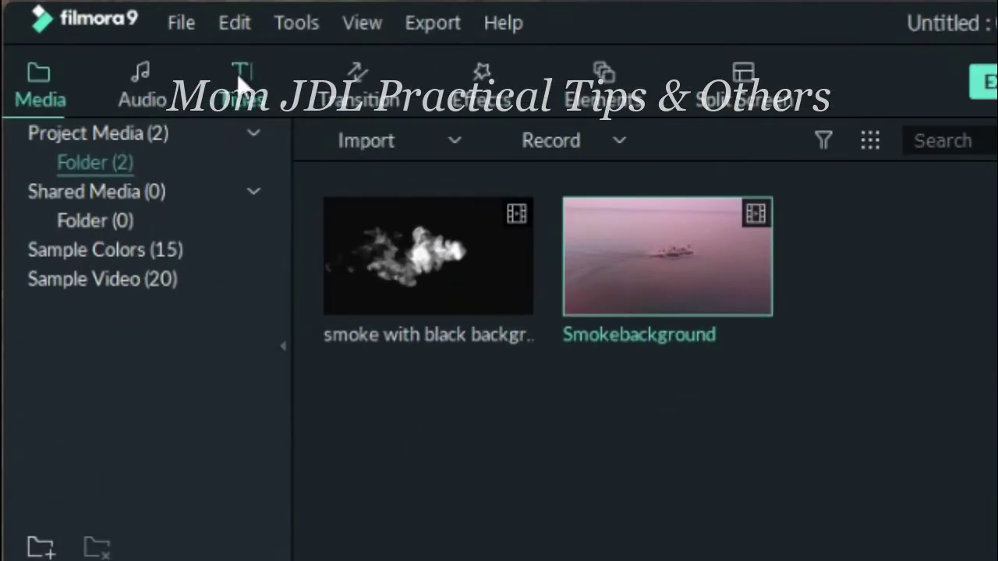
Find Title 27 in the Titles category and place it at the start of video track 1.
left_click(242, 84)
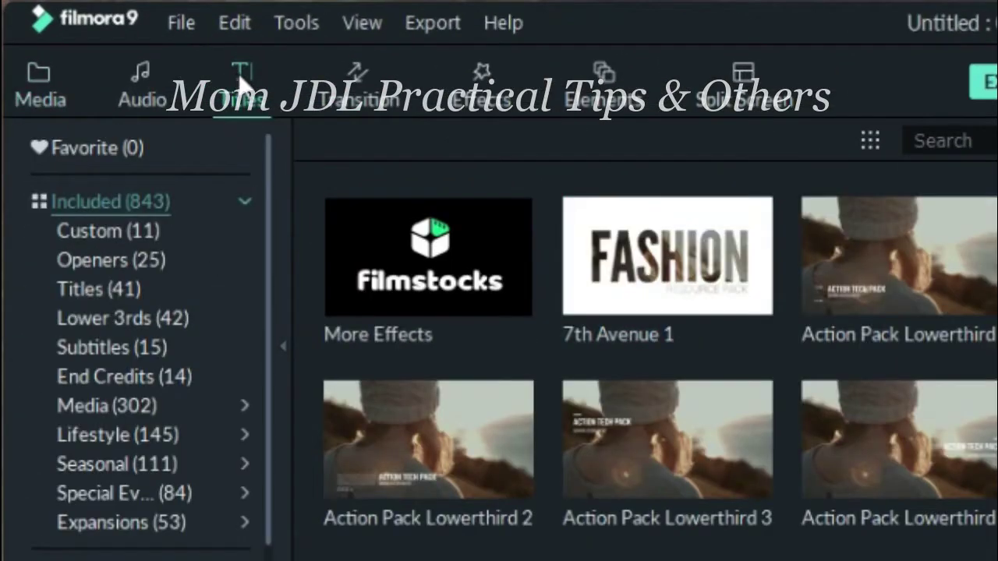
left_click(119, 287)
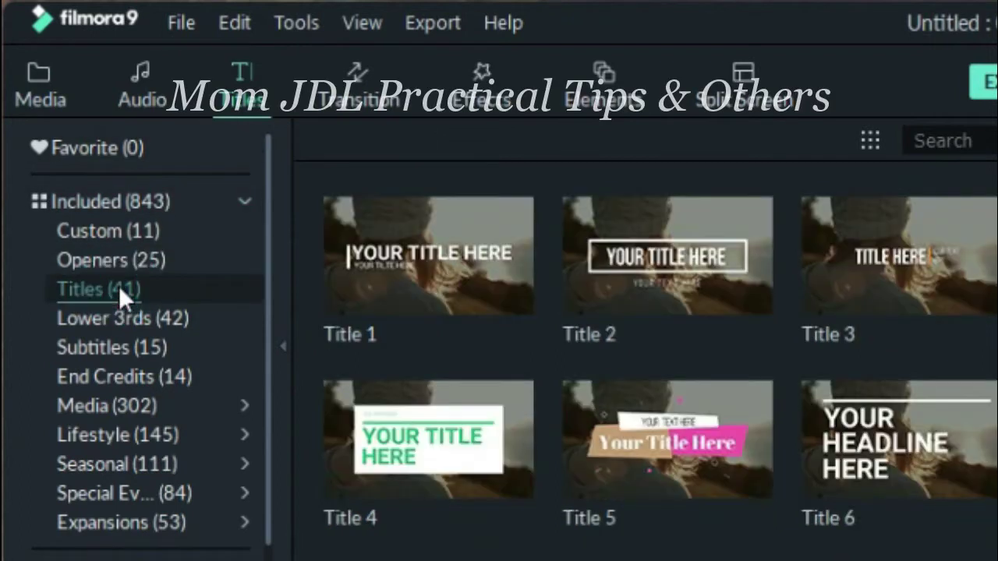
scroll(661, 364, "down", 10)
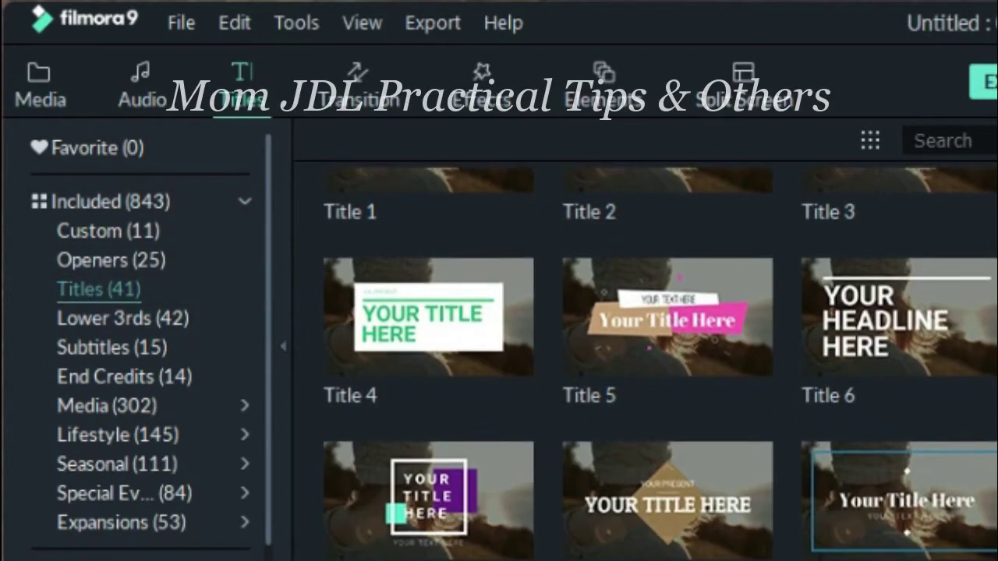
scroll(660, 364, "down", 12)
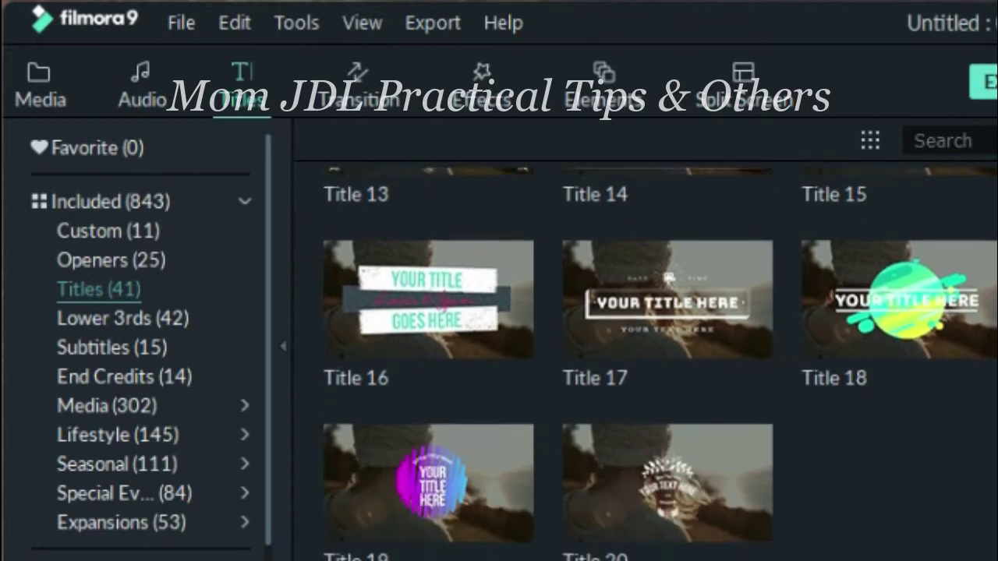
scroll(973, 388, "up", 6)
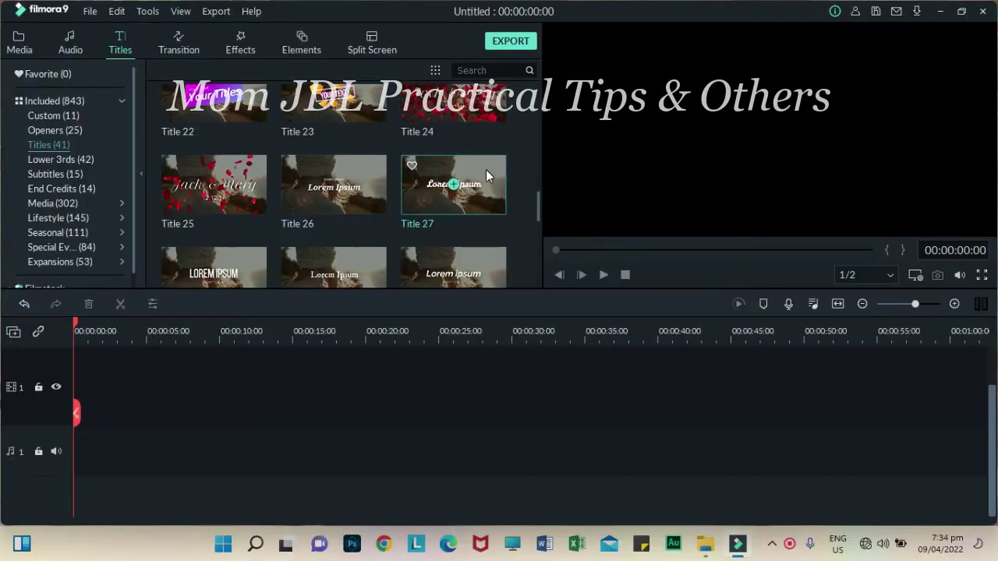
left_click_drag(486, 176, 143, 407)
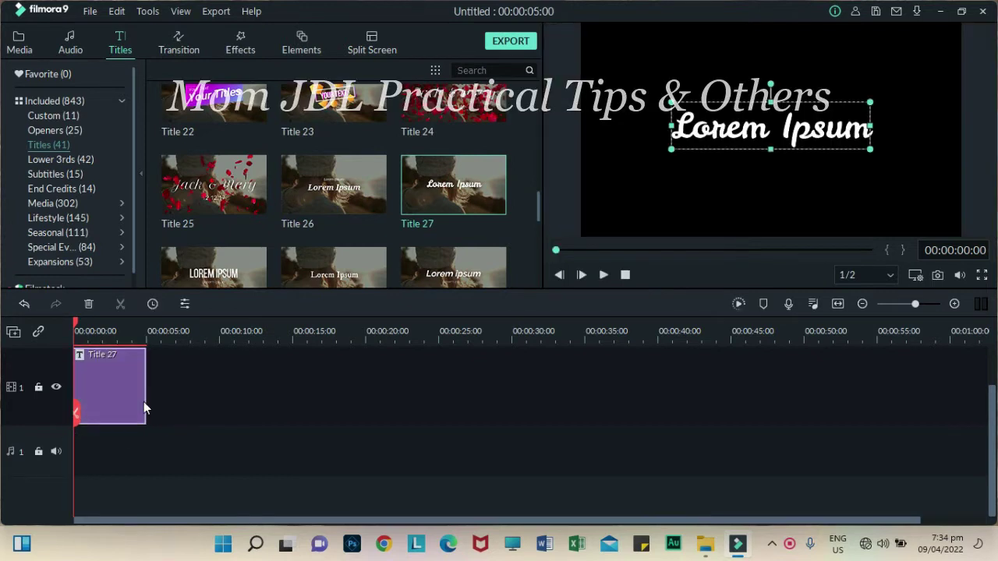
Open the Title 27 clip in the advanced text editor and replace its text with "TRAVEL".
double_click(111, 390)
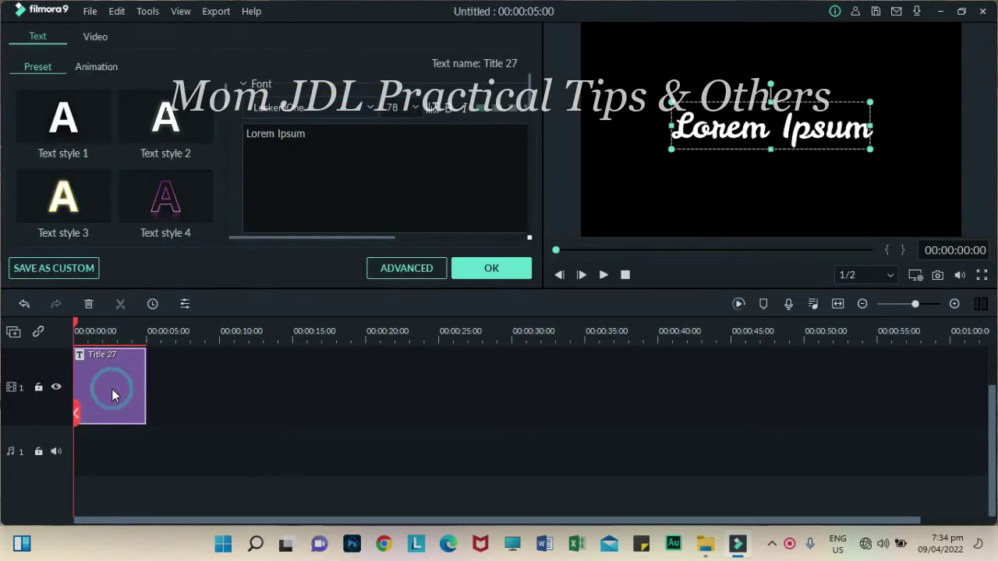
left_click(408, 268)
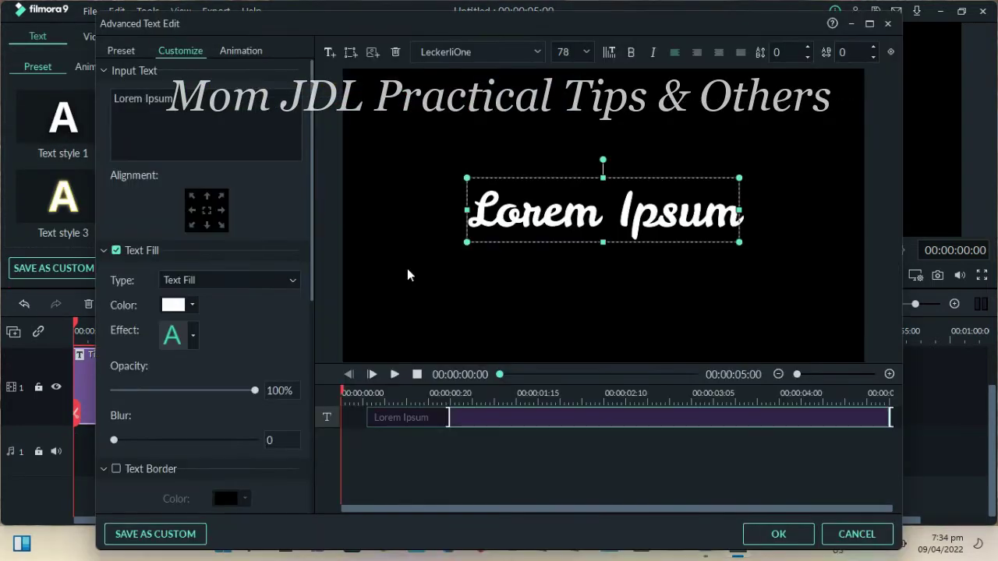
left_click(211, 104)
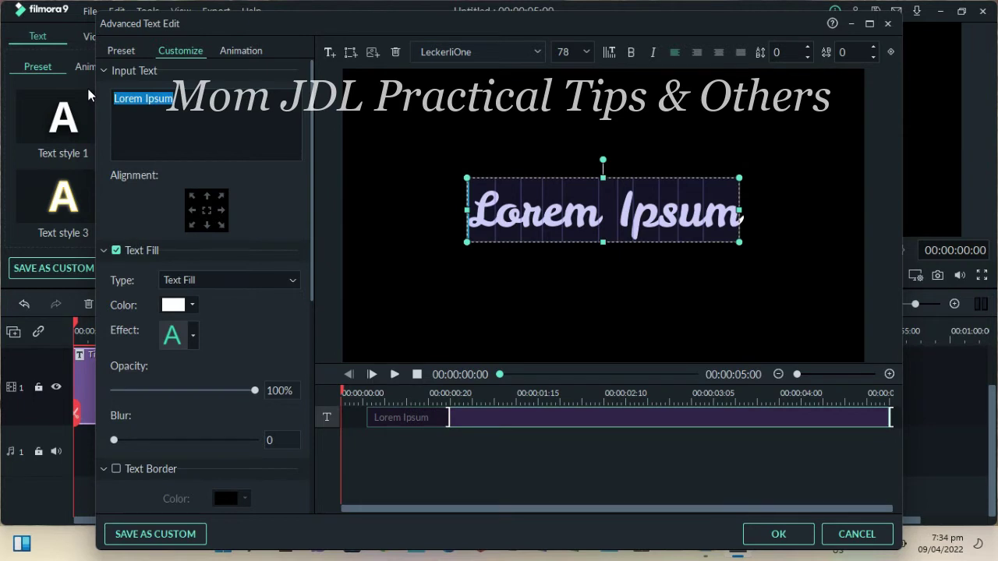
type("TRAVEL")
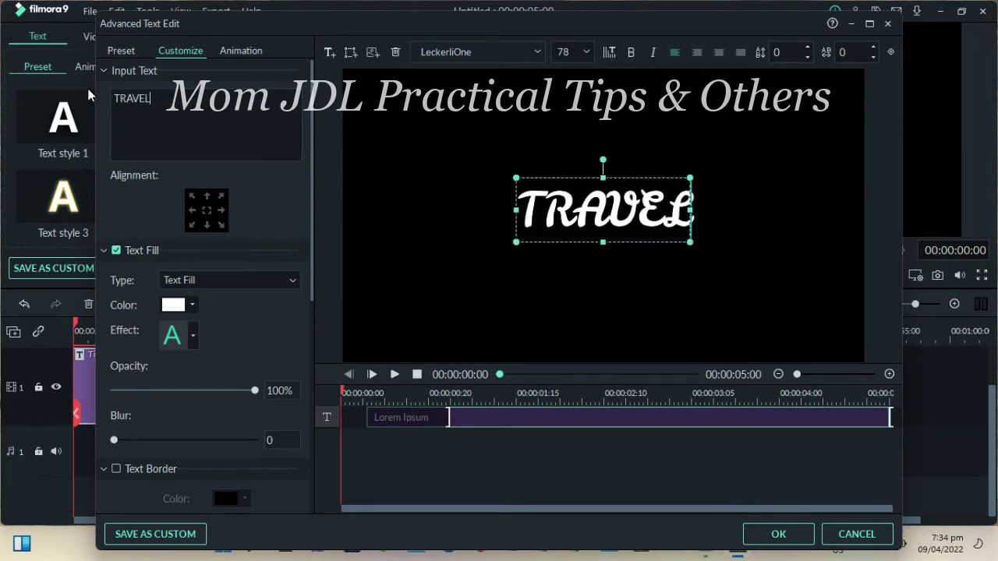
Set the TRAVEL text's font to Impact and its letter spacing to 1.
left_click(535, 52)
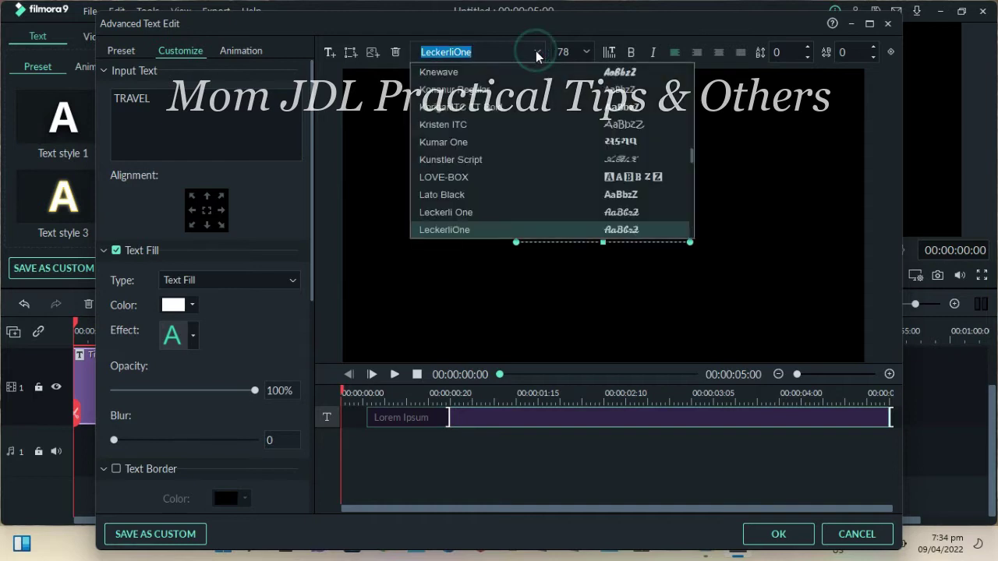
type("imp")
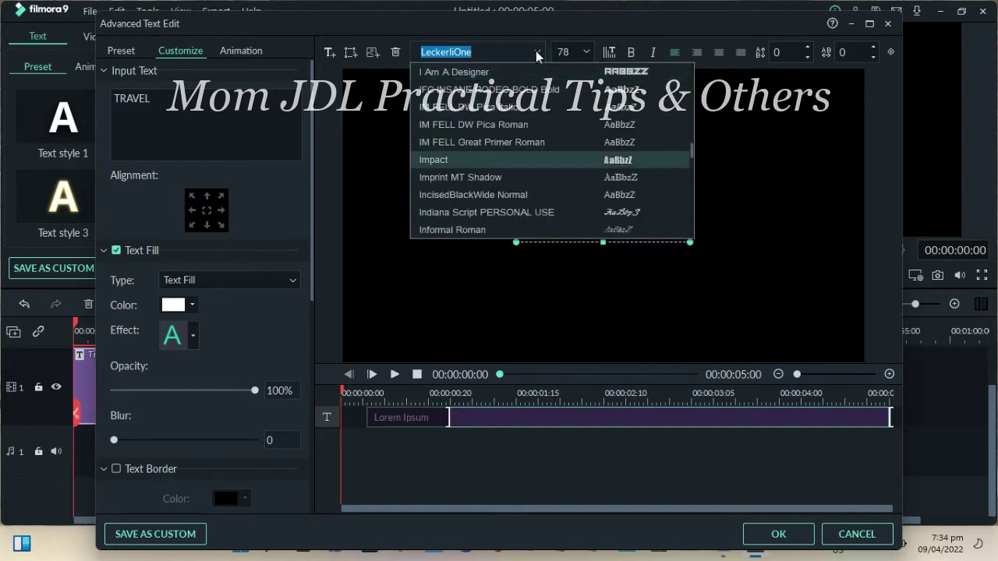
left_click(443, 161)
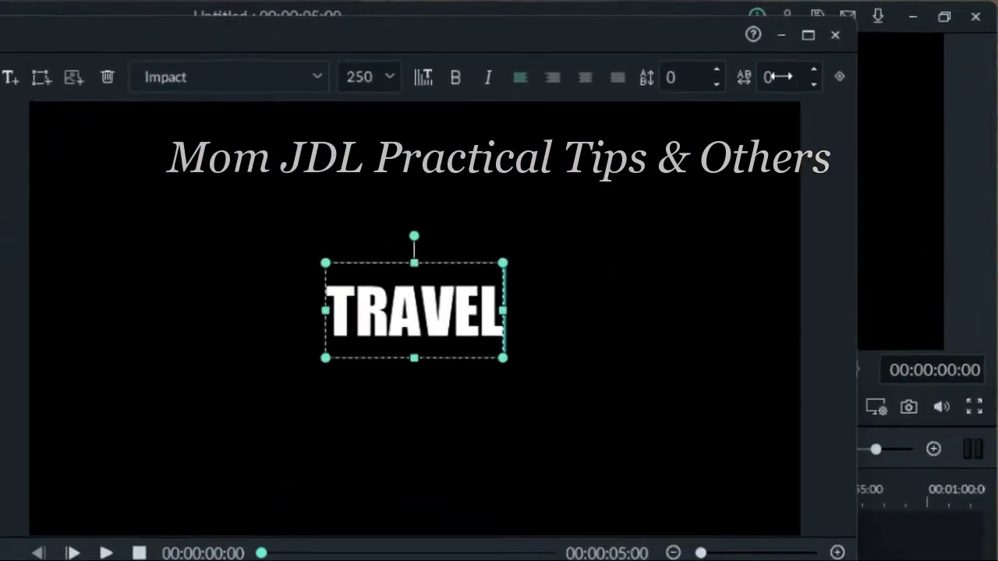
left_click(847, 51)
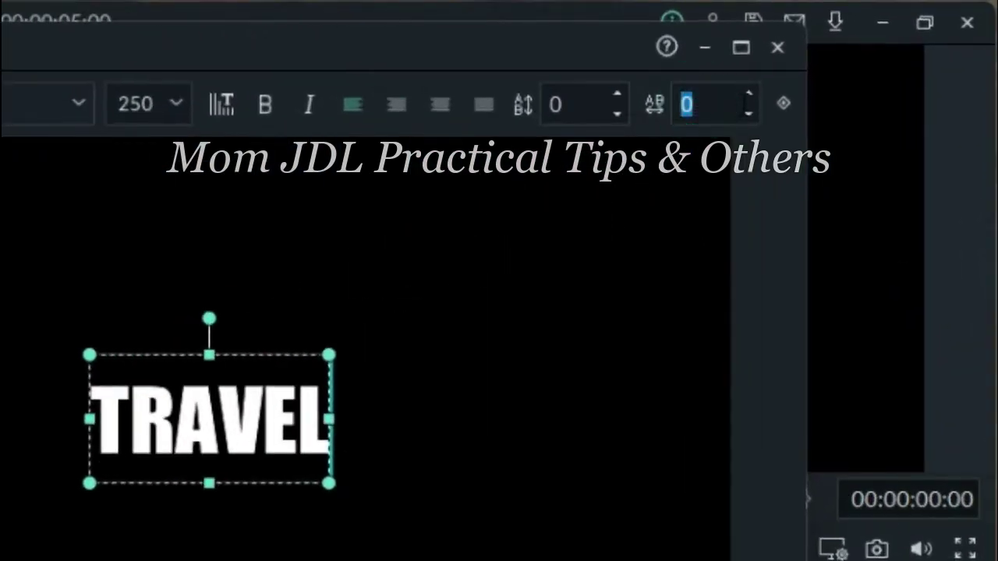
left_click(750, 93)
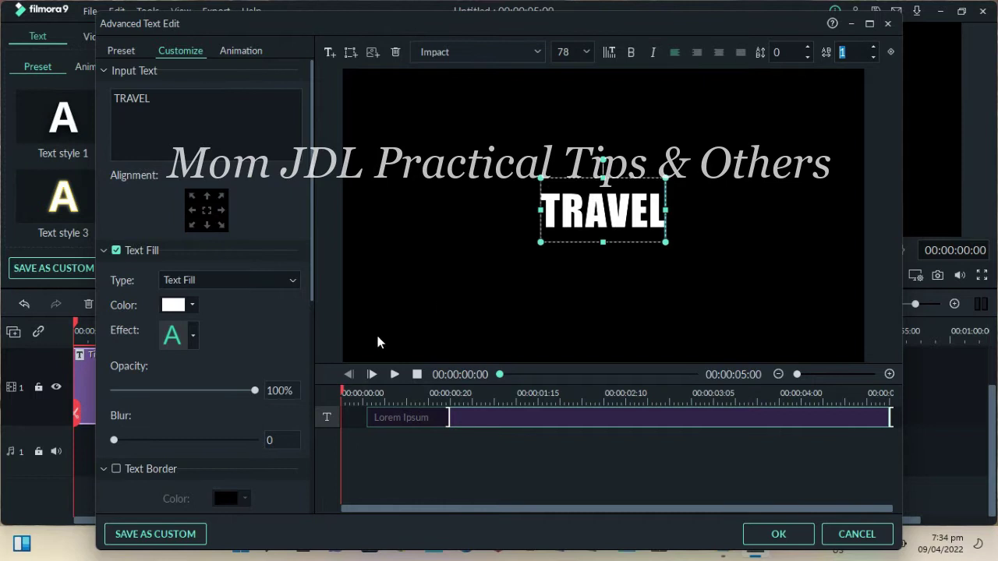
Enable the text border on TRAVEL and colour it yellow from the basic colors.
left_click_drag(312, 249, 310, 328)
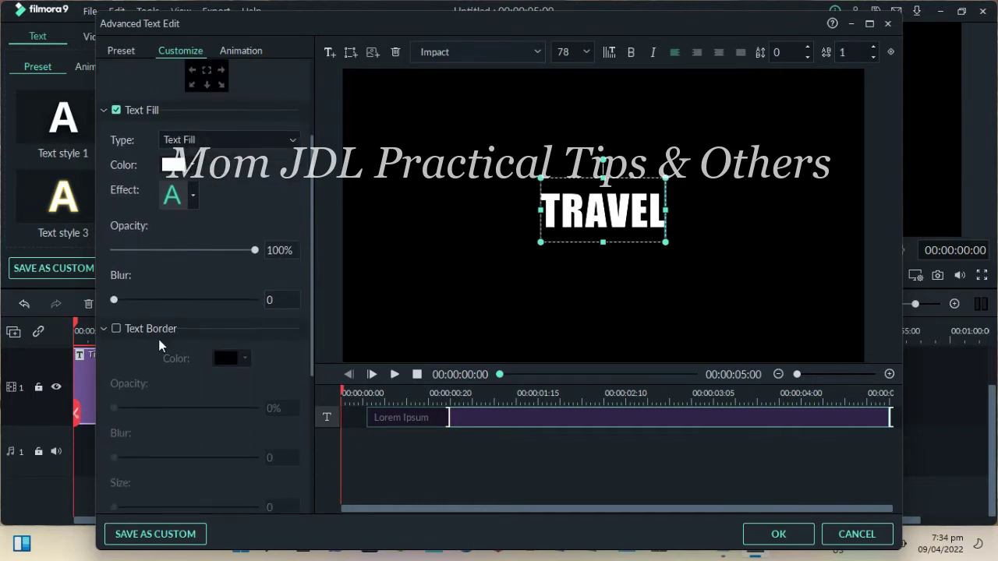
left_click(115, 329)
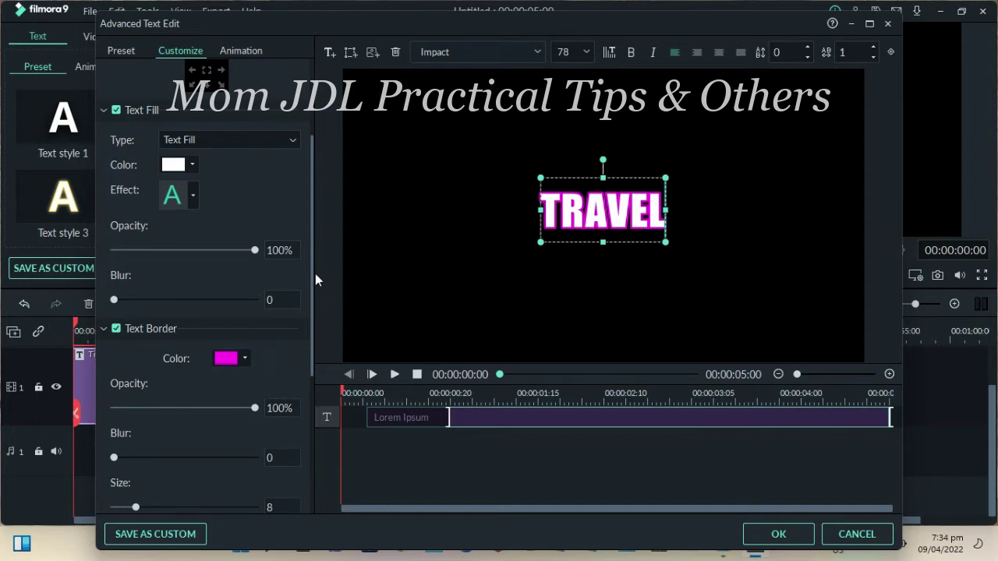
left_click(247, 358)
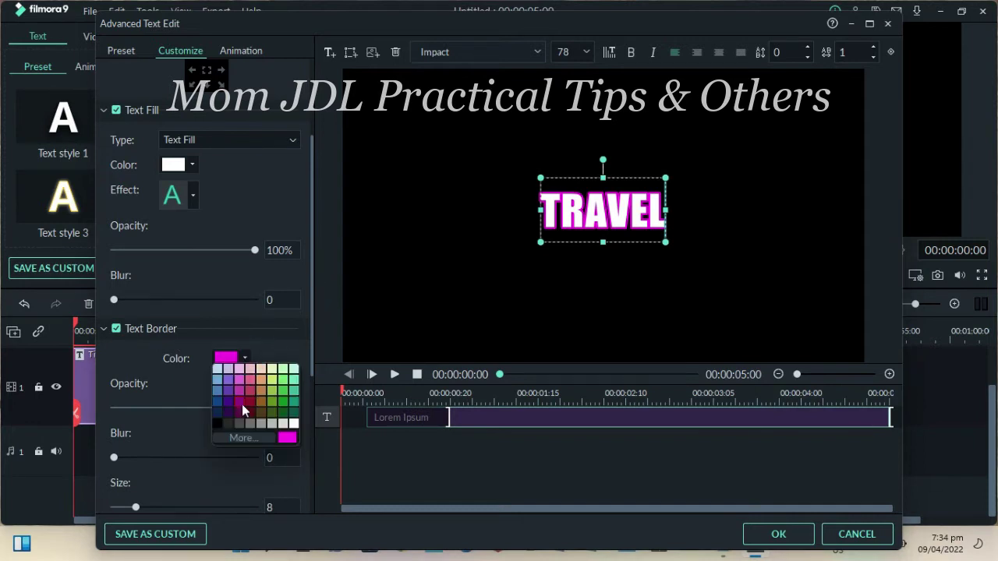
left_click(246, 441)
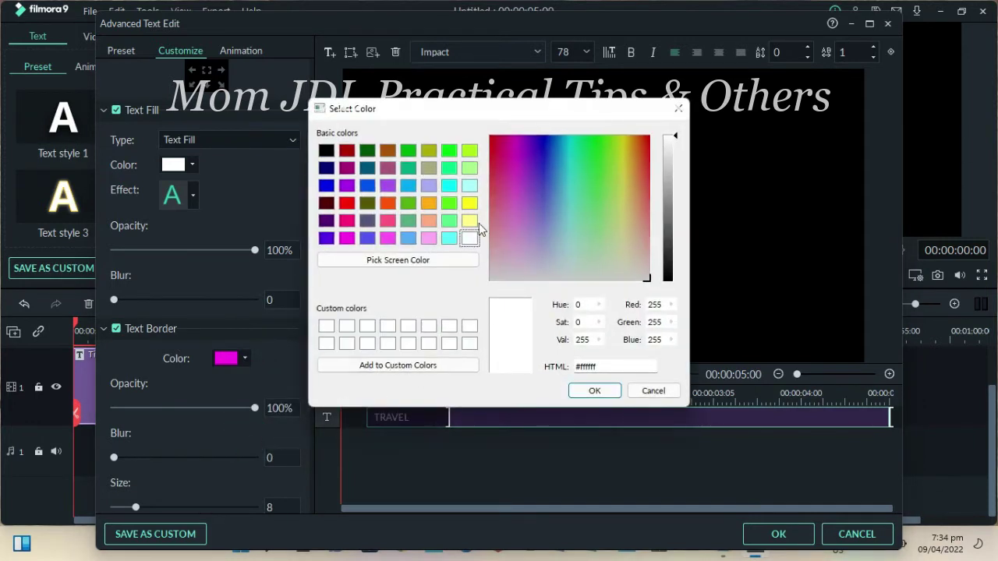
left_click(469, 203)
left_click(591, 391)
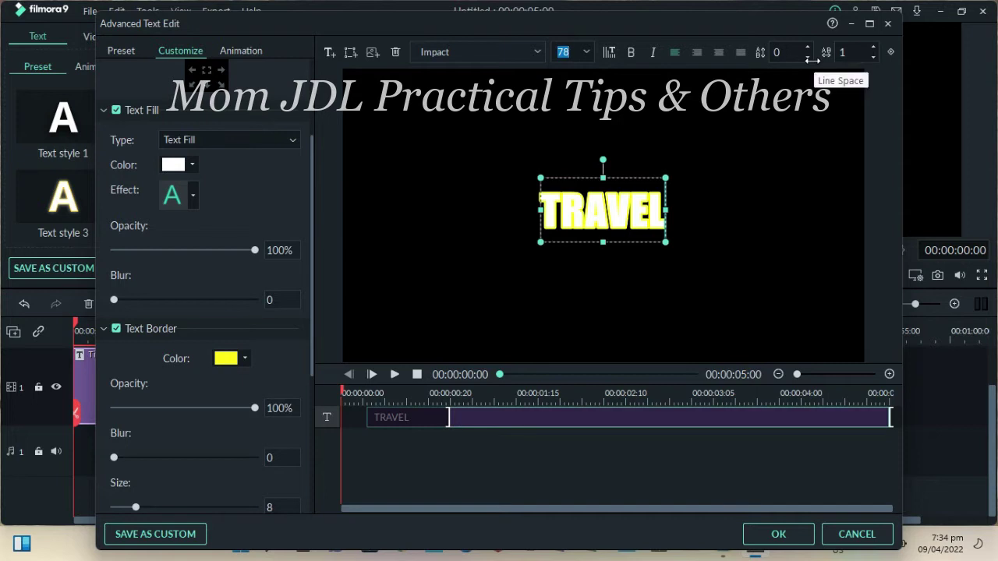
Set the TRAVEL text's font size to 250 and move it slightly downward in the frame.
key("Return")
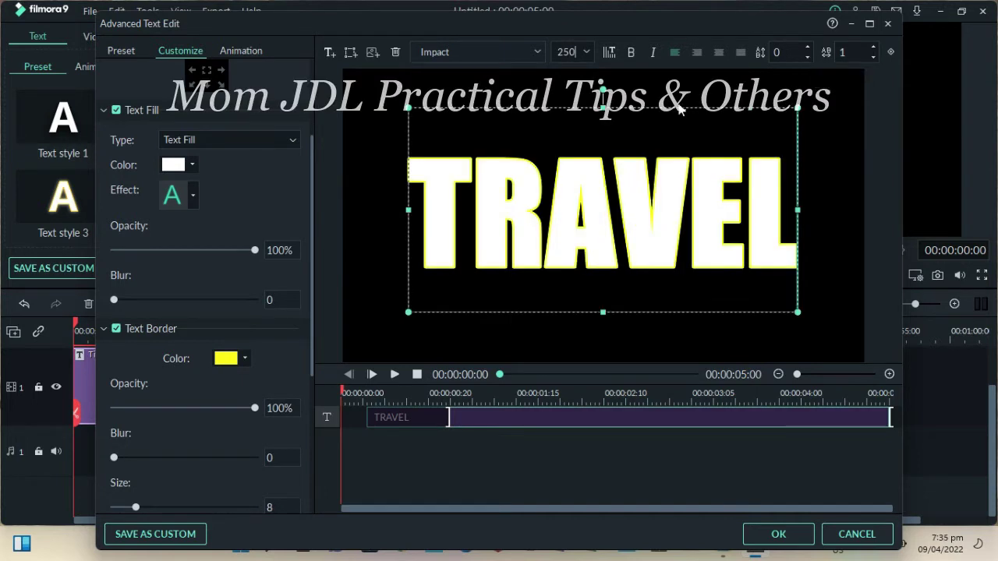
left_click_drag(678, 107, 680, 111)
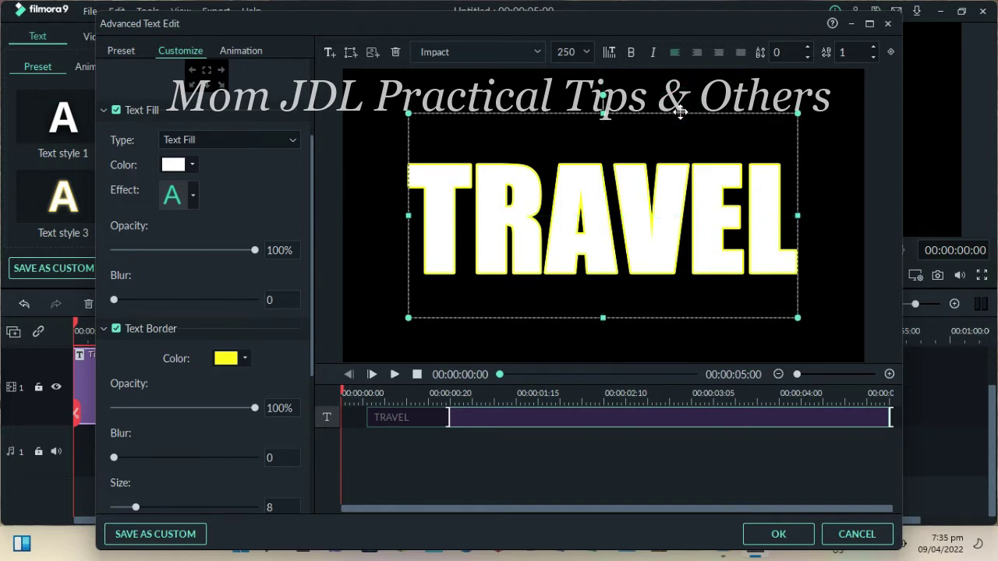
Apply the No Animation preset to the TRAVEL text and accept the title edits.
left_click(254, 49)
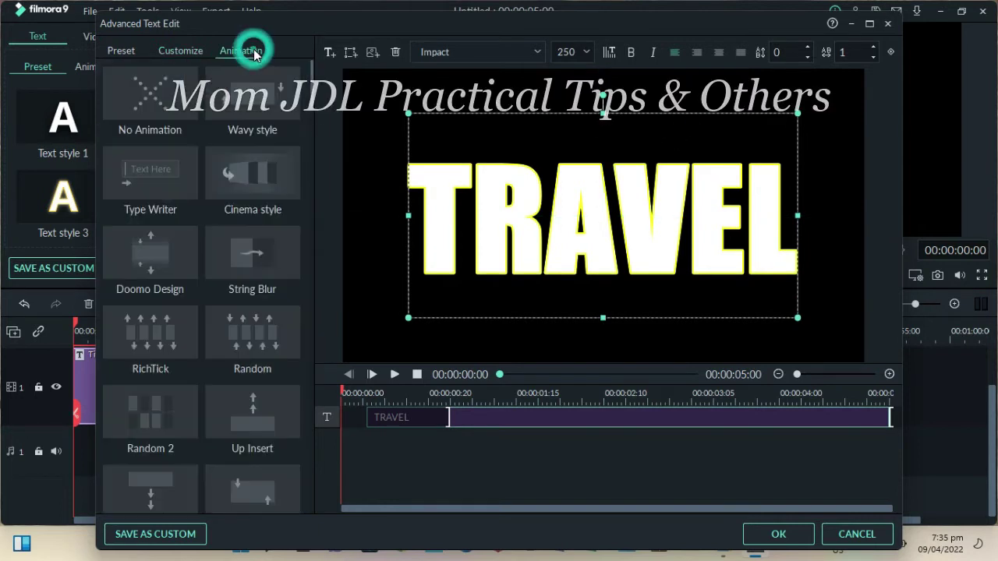
left_click(152, 97)
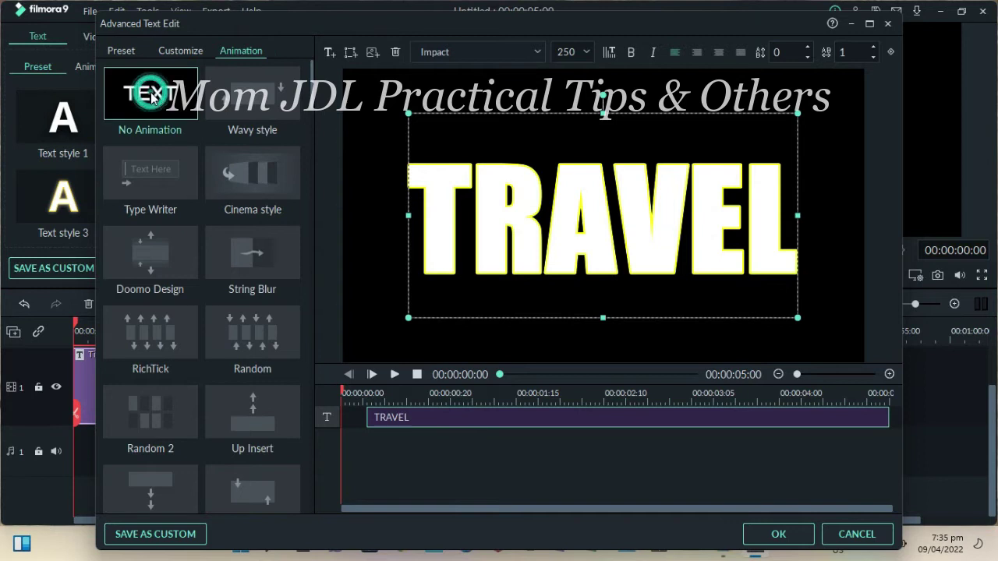
left_click(777, 534)
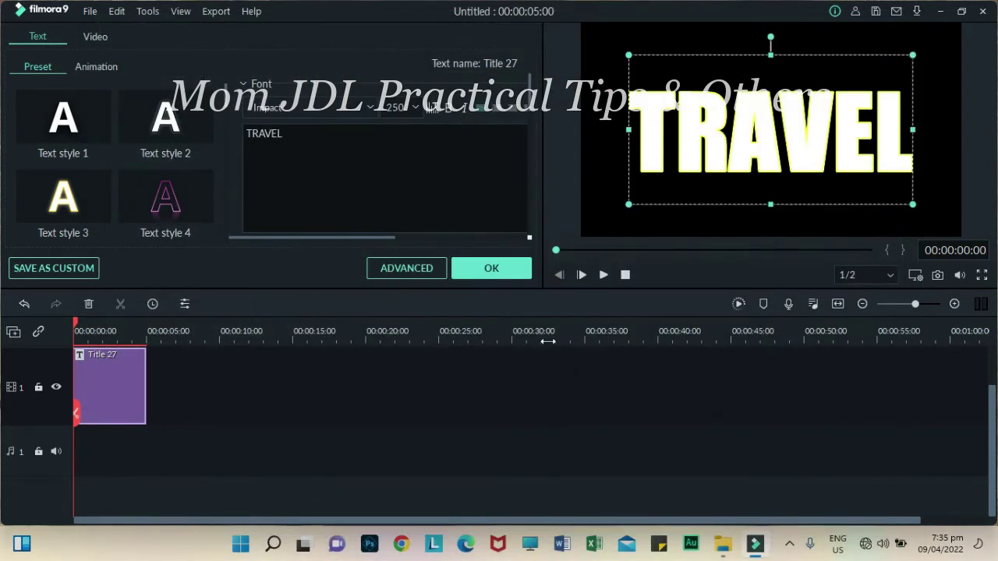
left_click(494, 269)
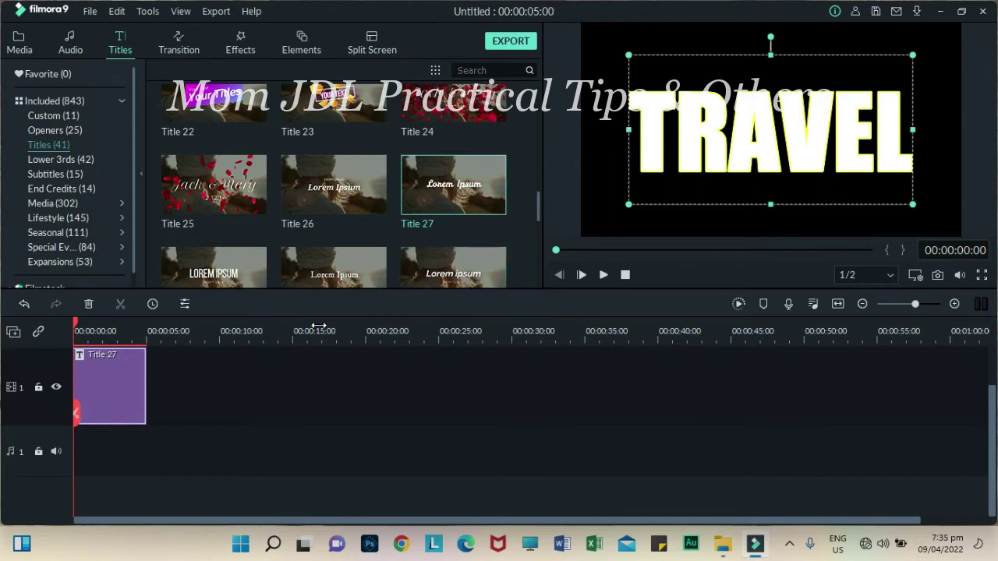
Place the smoke with black background clip above the title at the timeline start, matching the project to the media's 1280 x 720 30fps.
left_click(19, 43)
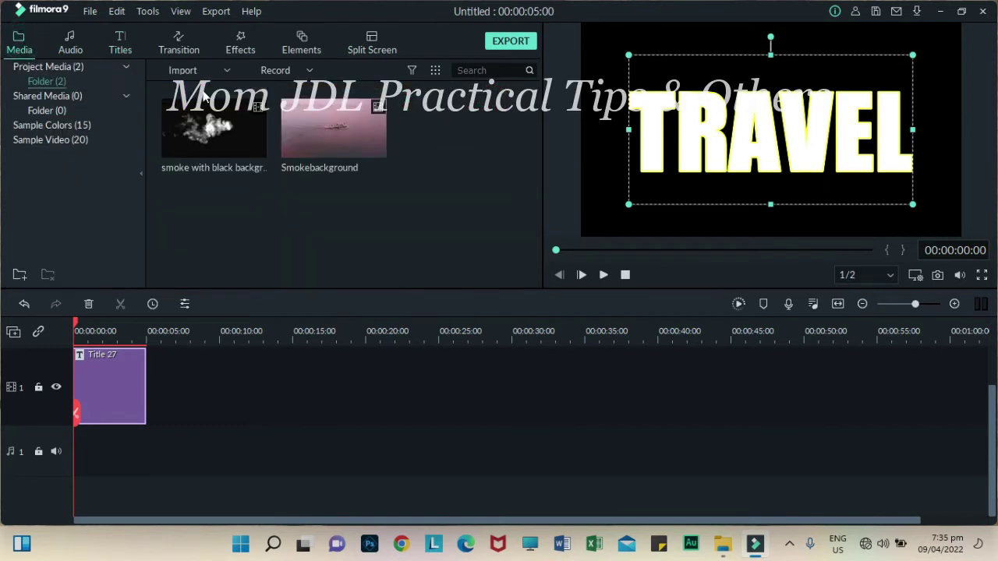
scroll(207, 358, "up", 3)
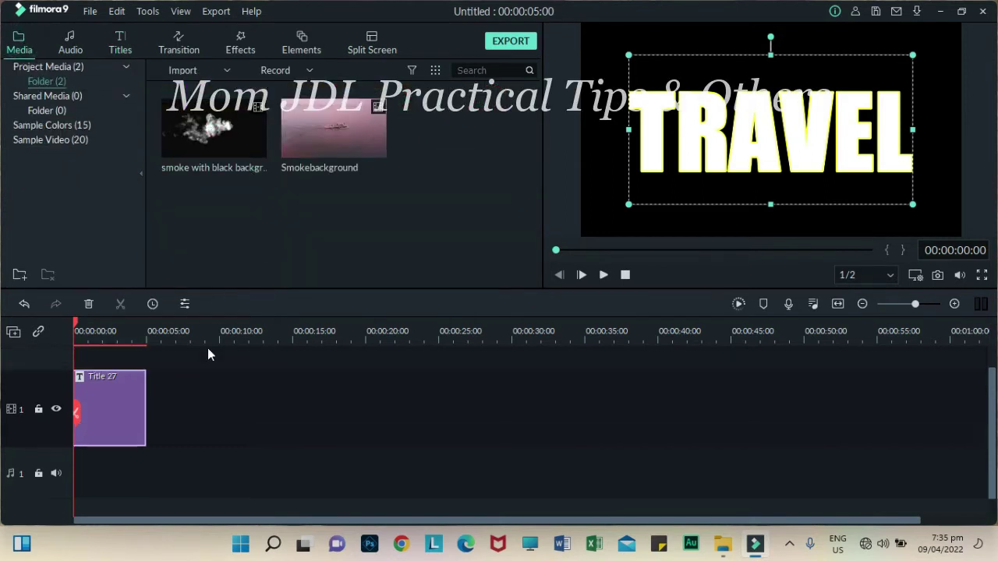
left_click_drag(253, 133, 71, 392)
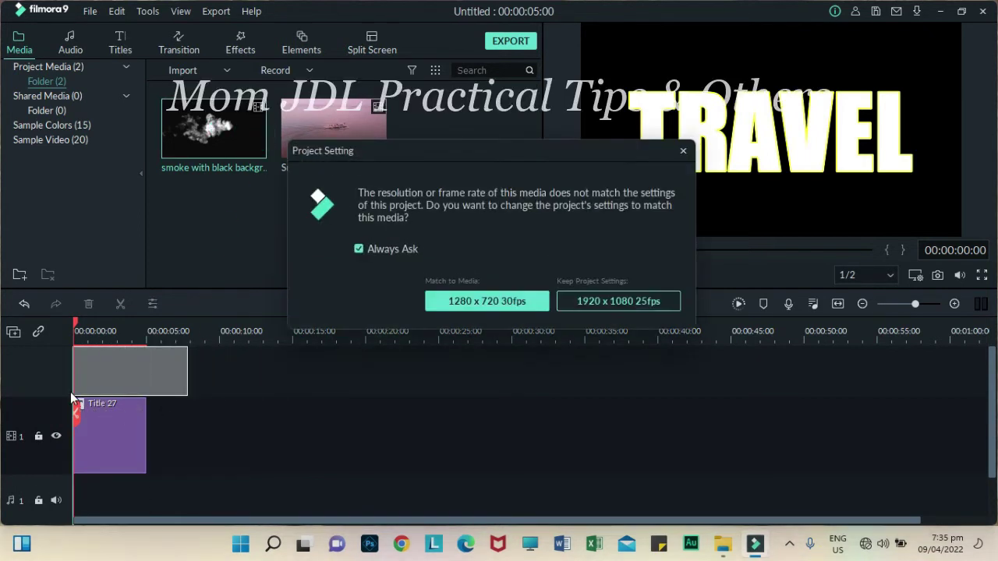
left_click(511, 301)
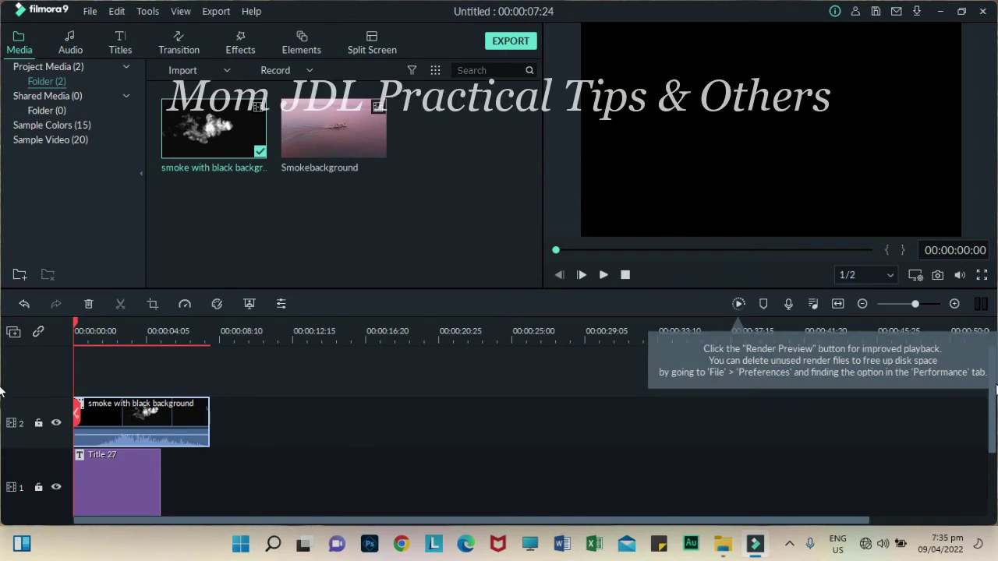
Extend the Title 27 clip on track 1 to end together with the smoke clip above it.
left_click(991, 412)
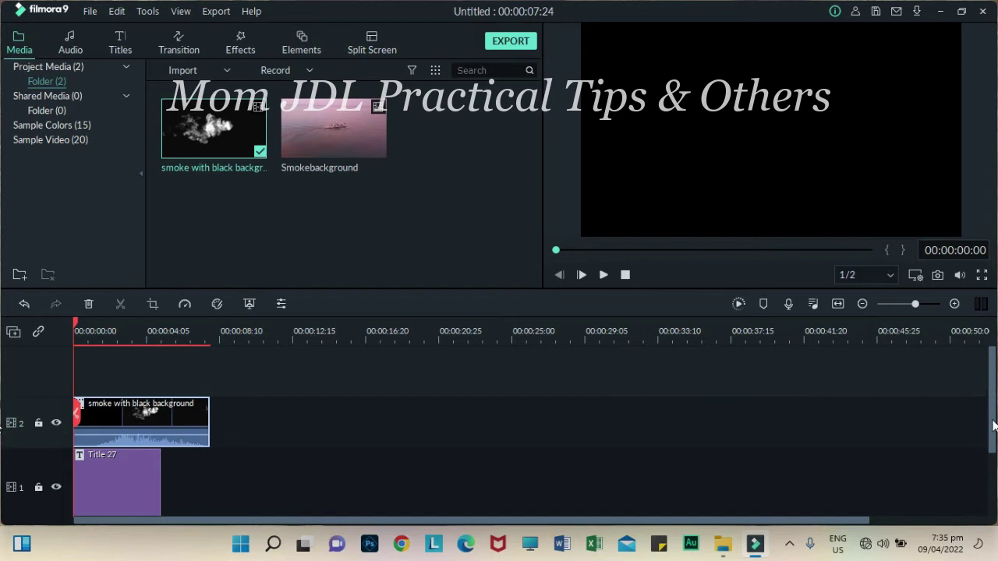
left_click_drag(993, 425, 995, 451)
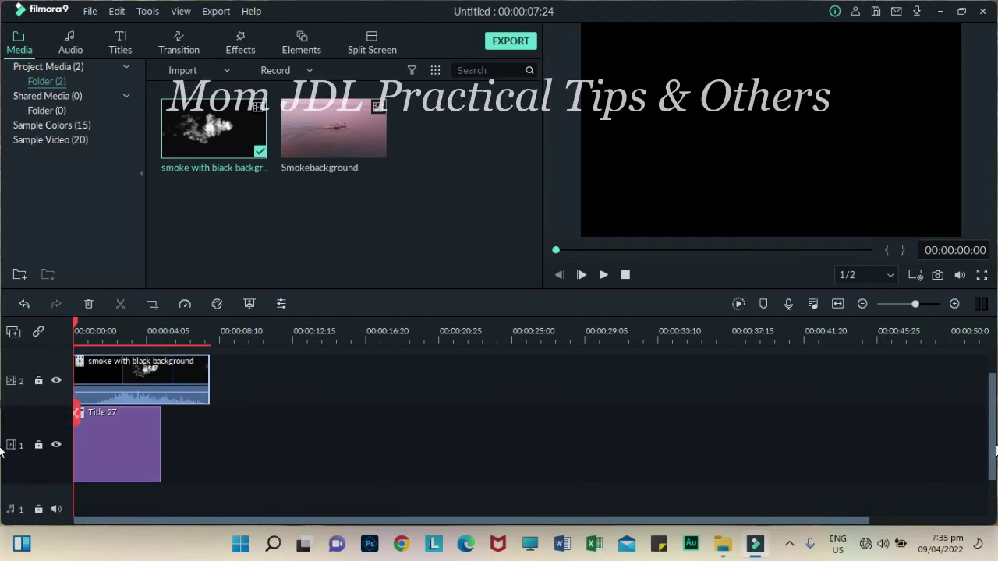
left_click(131, 465)
left_click_drag(161, 447, 210, 454)
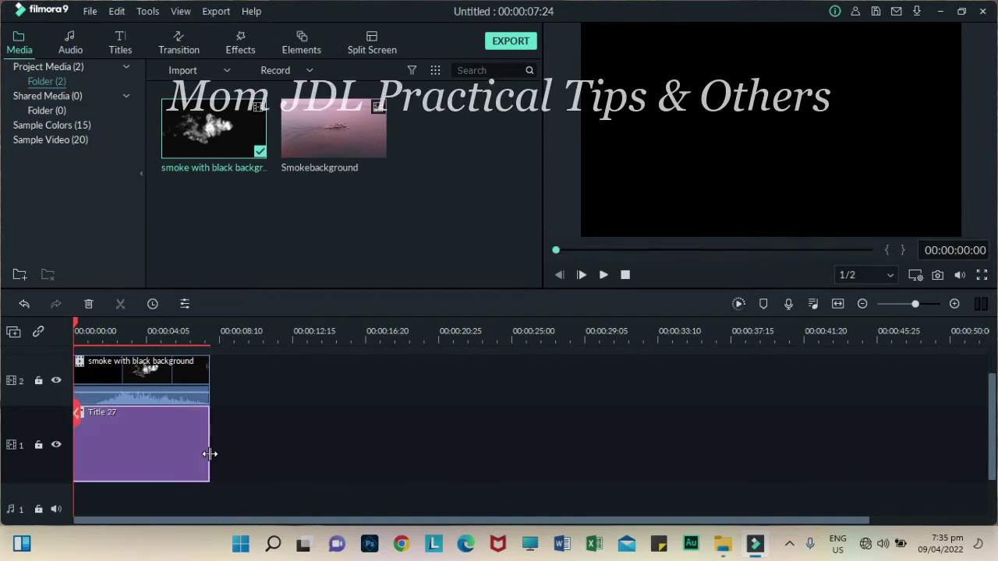
Set the smoke with black background clip's blending mode to Pin Light, accept it, and play the result from the start.
double_click(172, 379)
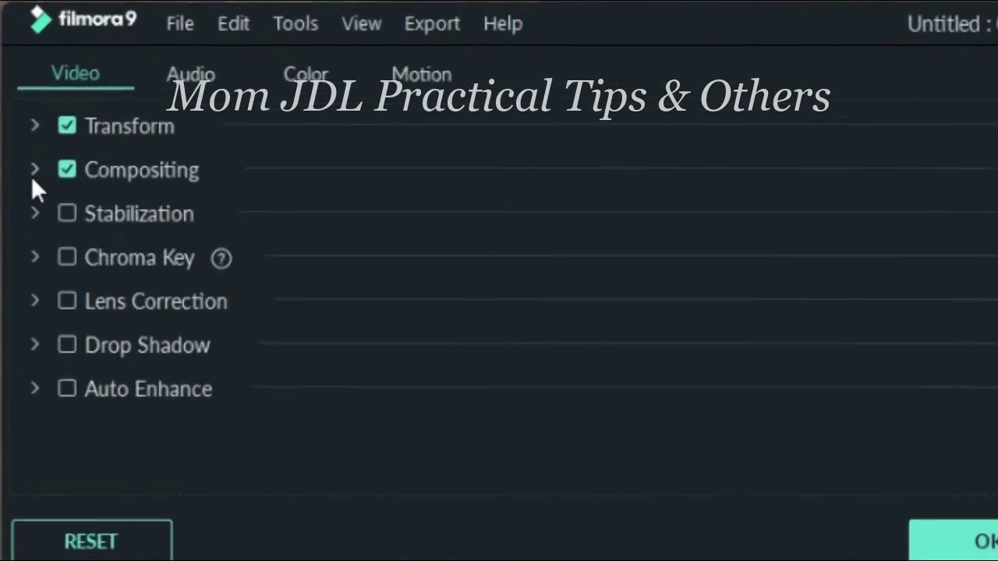
left_click(17, 85)
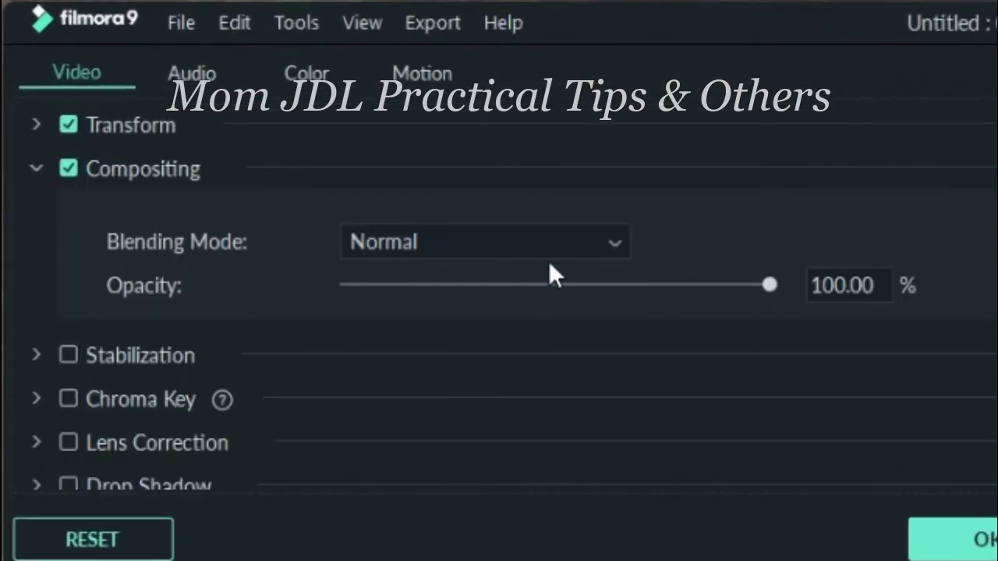
left_click(614, 243)
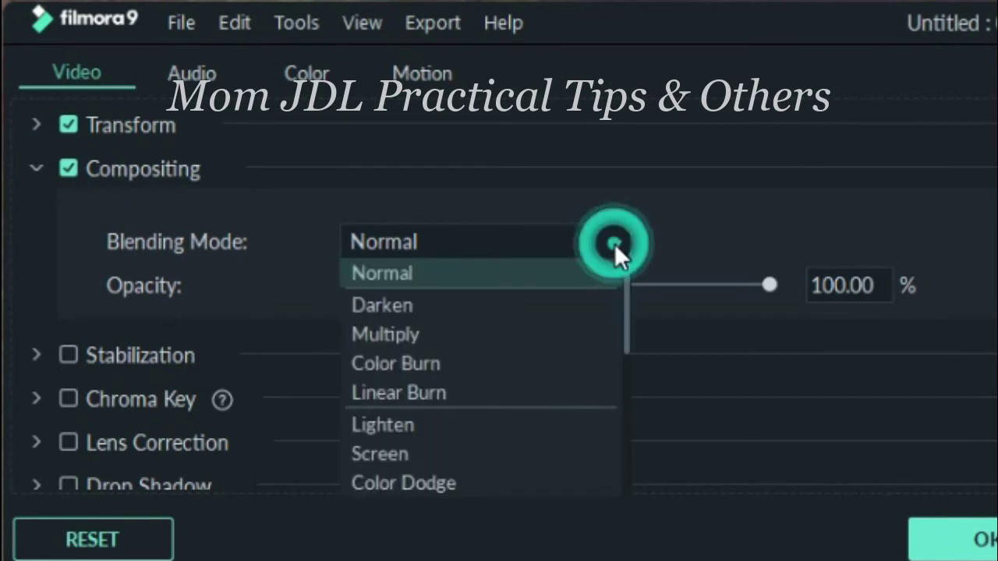
left_click_drag(628, 282, 617, 443)
left_click(389, 393)
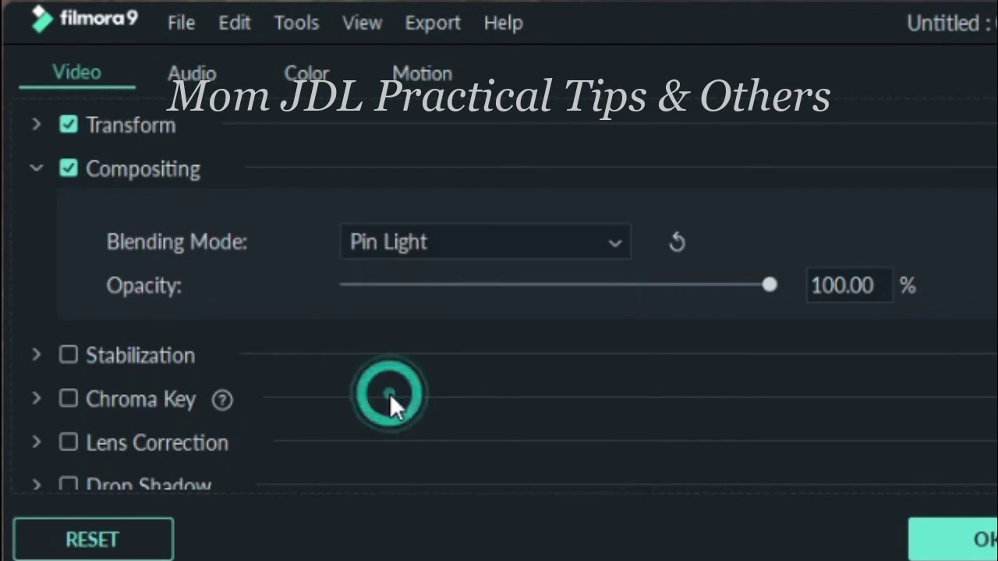
left_click(494, 273)
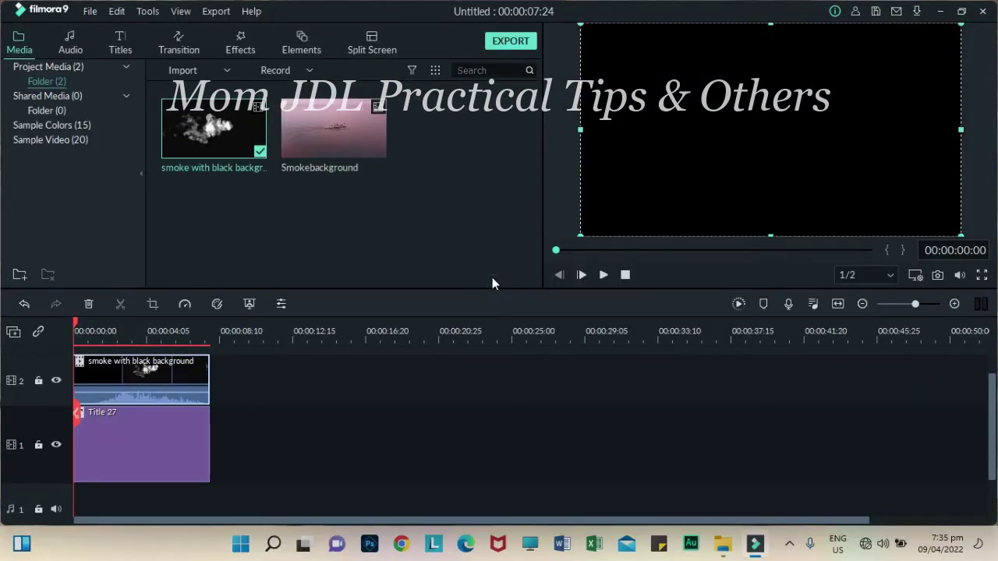
left_click(625, 276)
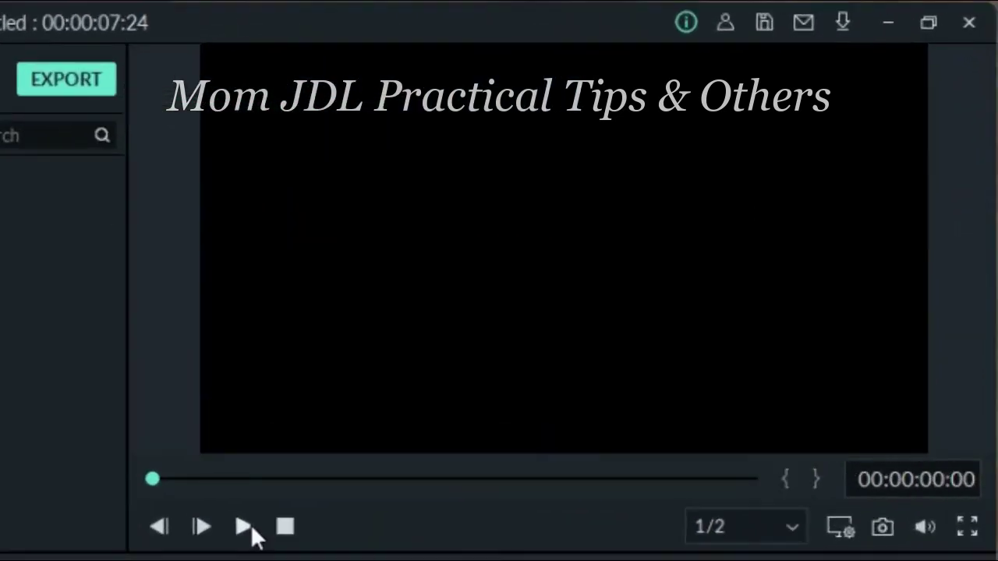
left_click(607, 275)
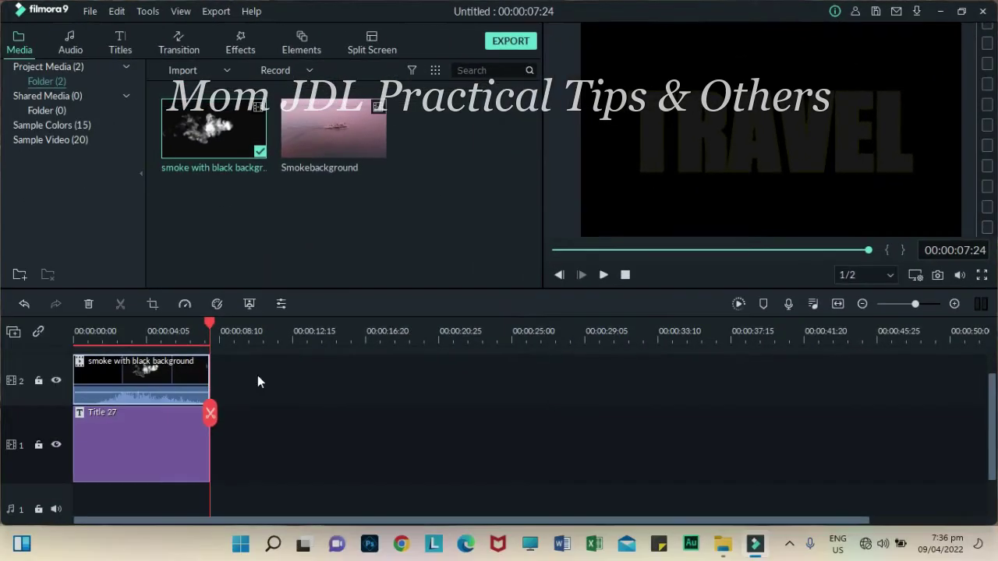
Place the Smokebackground clip on track 3 at the timeline start and move the playhead to 00:00:05:13.
left_click_drag(335, 133, 346, 231)
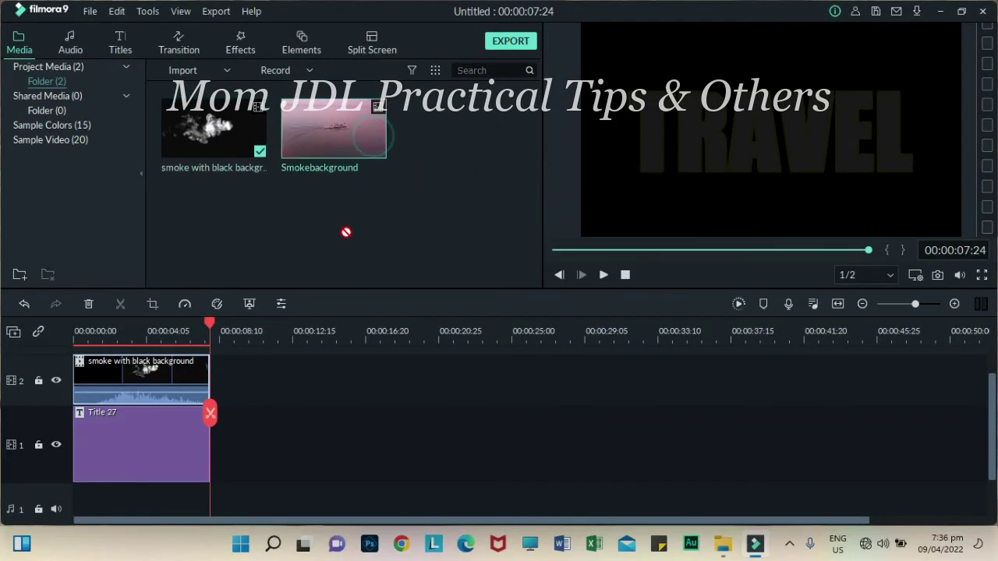
left_click_drag(233, 342, 67, 378)
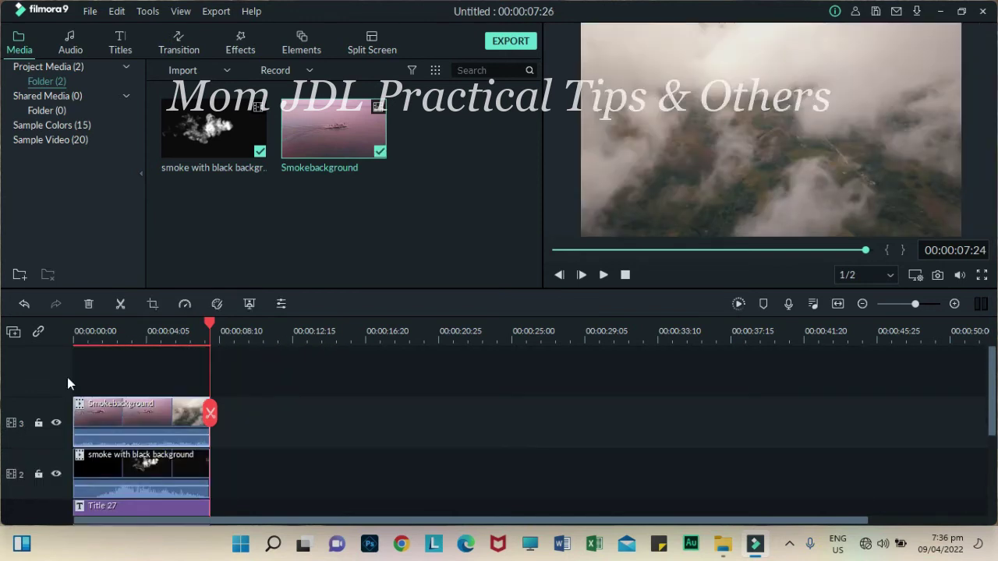
left_click_drag(216, 324, 170, 325)
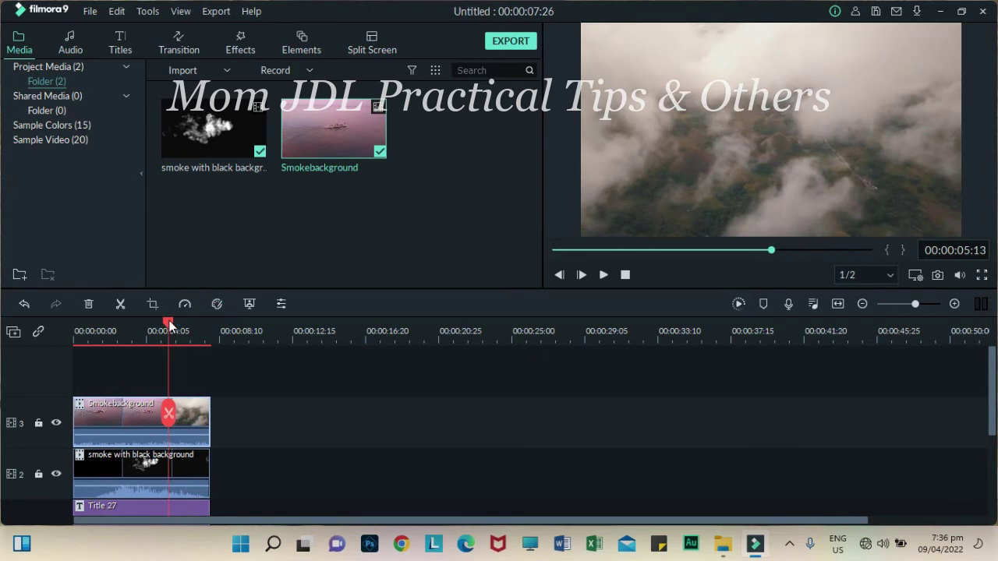
Set the Smokebackground clip's blending mode to Multiply, accept it, and play the result from the start.
double_click(124, 421)
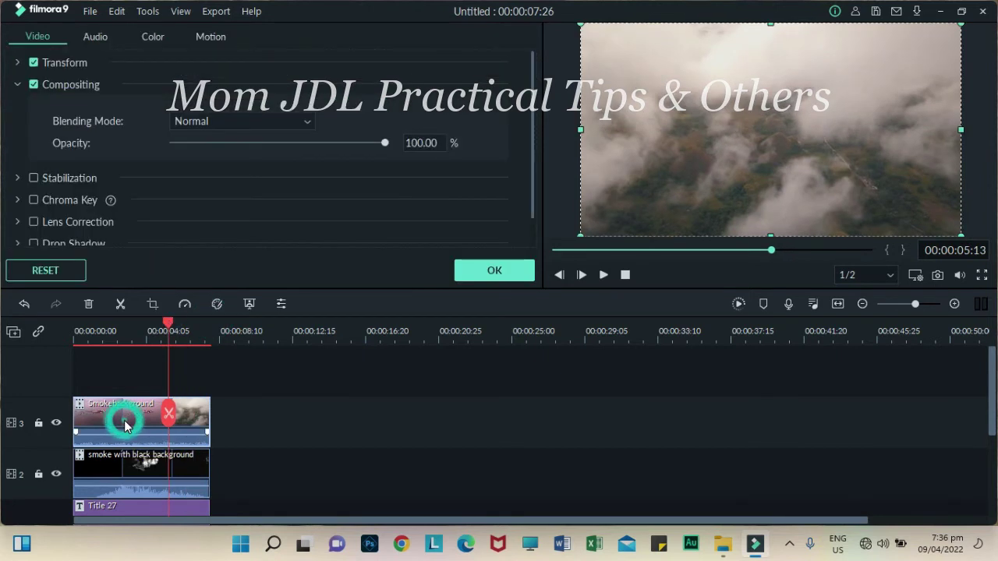
left_click(306, 123)
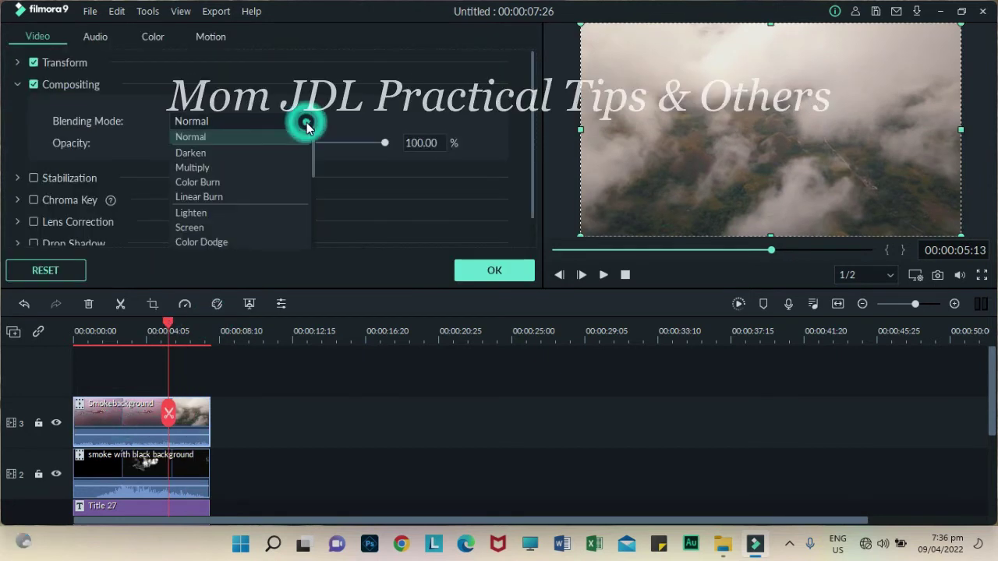
left_click(217, 169)
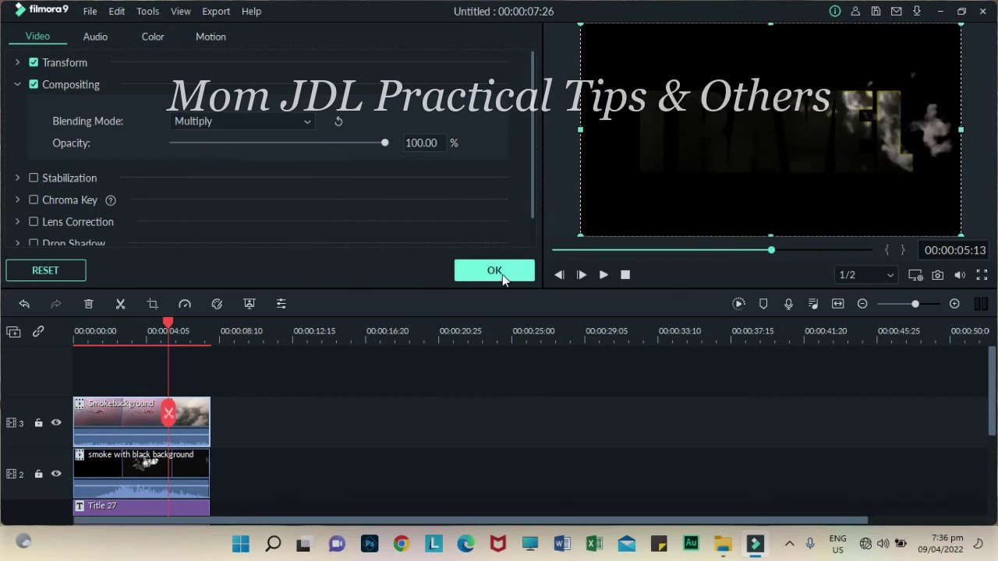
left_click(501, 274)
left_click(626, 276)
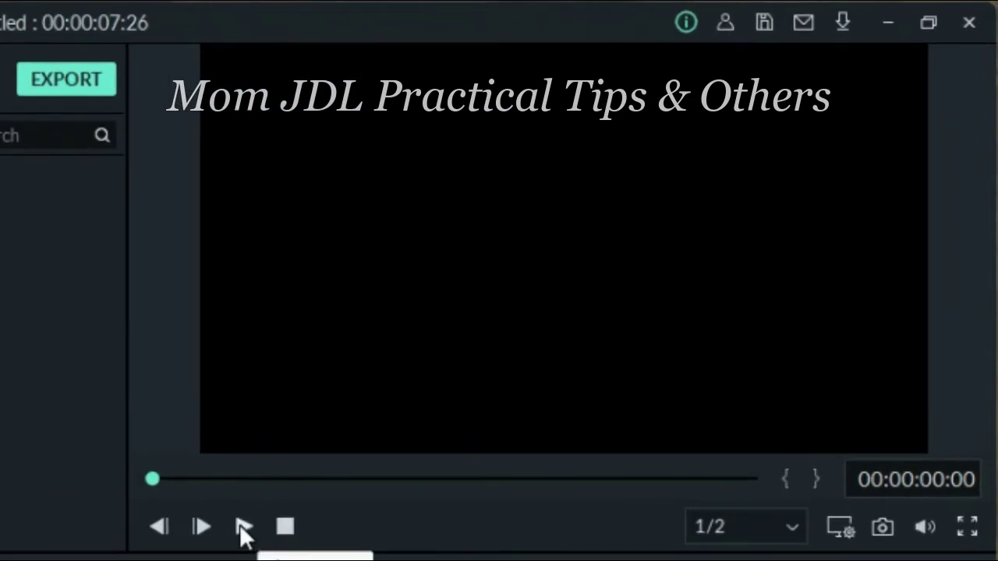
left_click(240, 524)
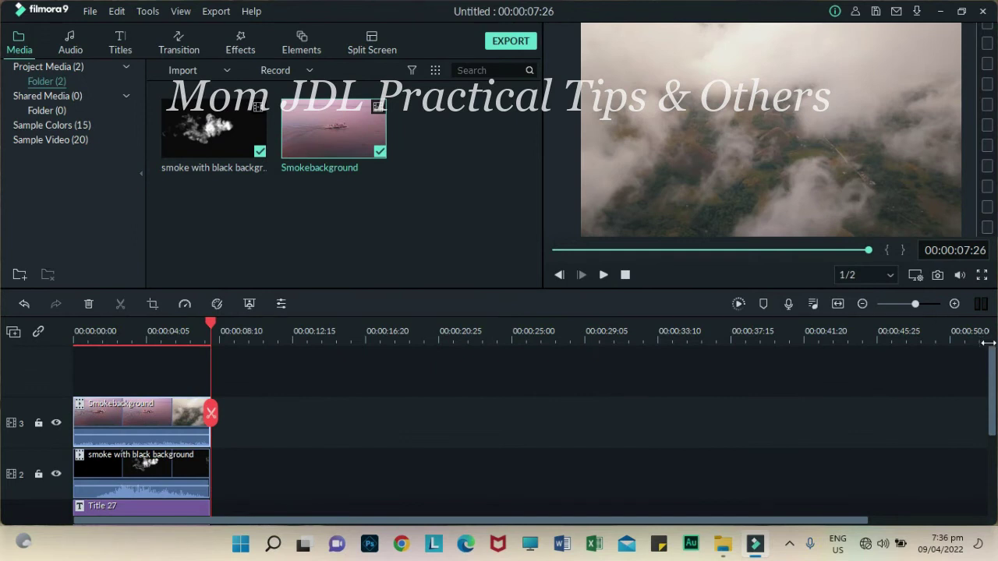
At 00:00:01:02, stretch the smoke clip taller and slightly wider over the TRAVEL text, offset slightly left, and play the result from the start.
left_click_drag(992, 360, 993, 374)
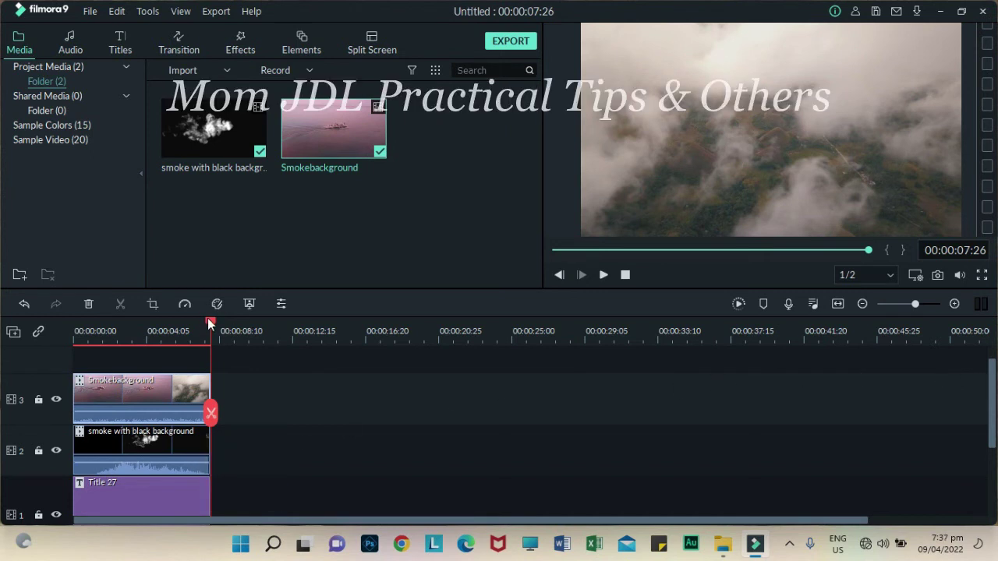
left_click_drag(209, 324, 92, 327)
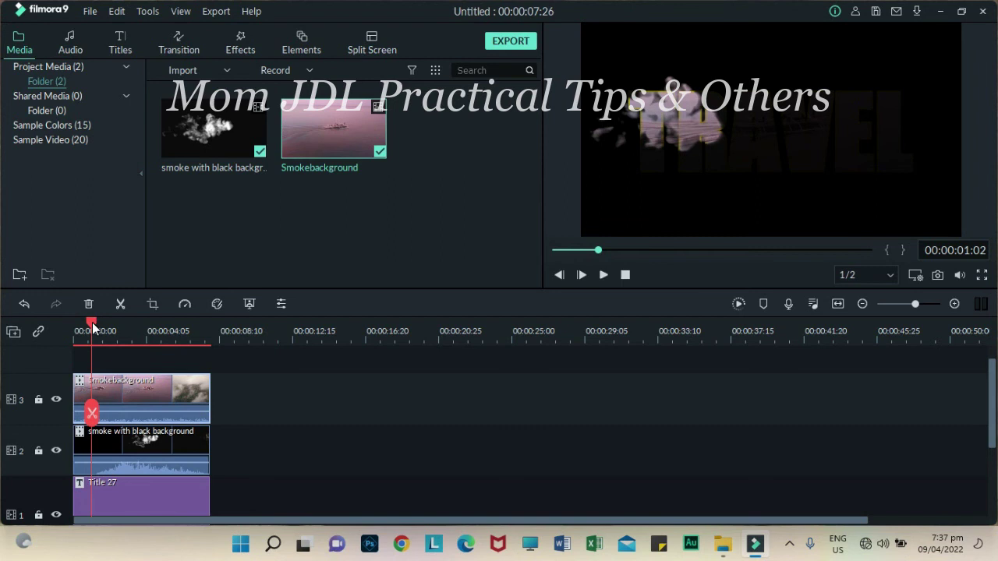
left_click(154, 503)
left_click(160, 495)
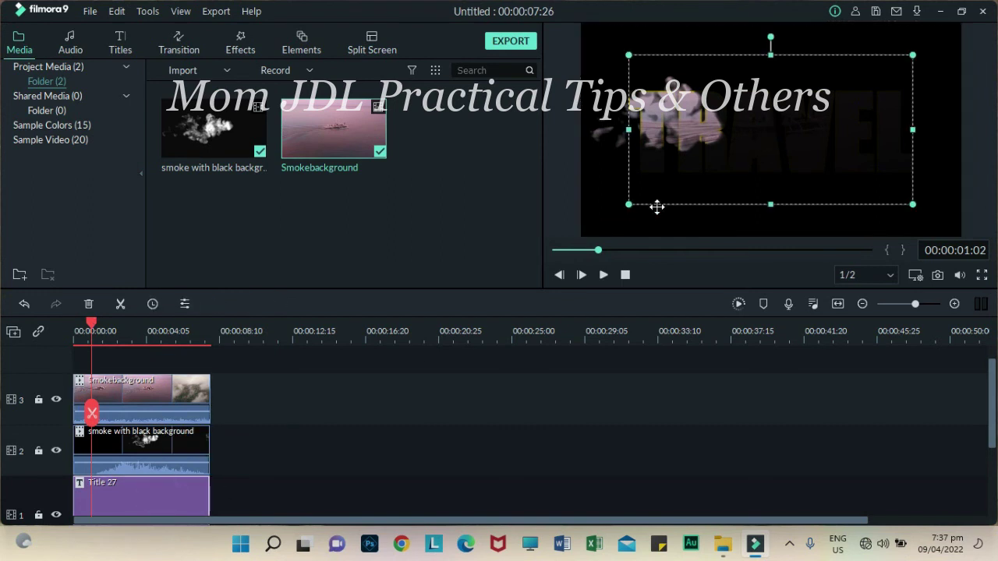
left_click(170, 453)
left_click_drag(770, 234, 770, 258)
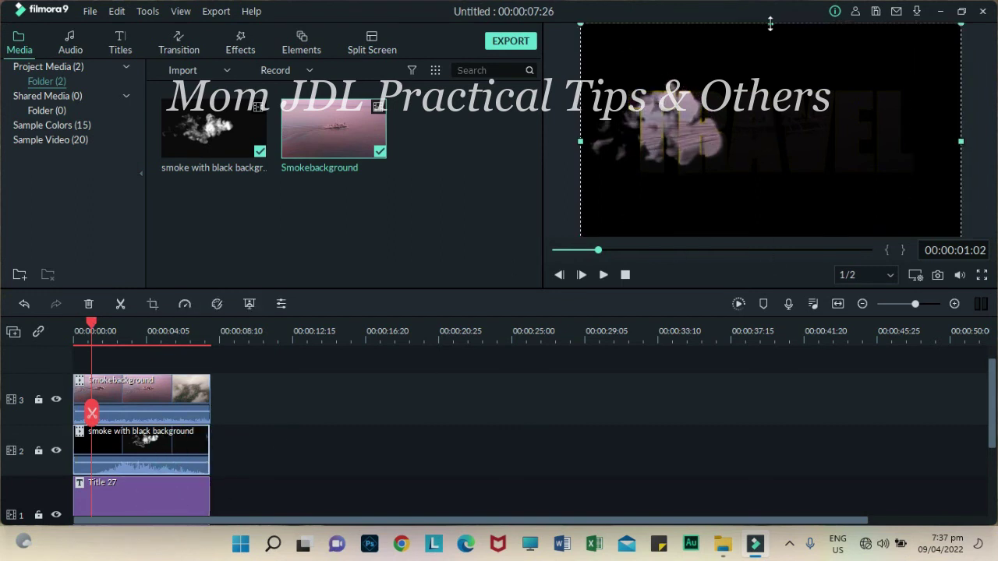
left_click_drag(770, 23, 770, 11)
left_click(753, 175)
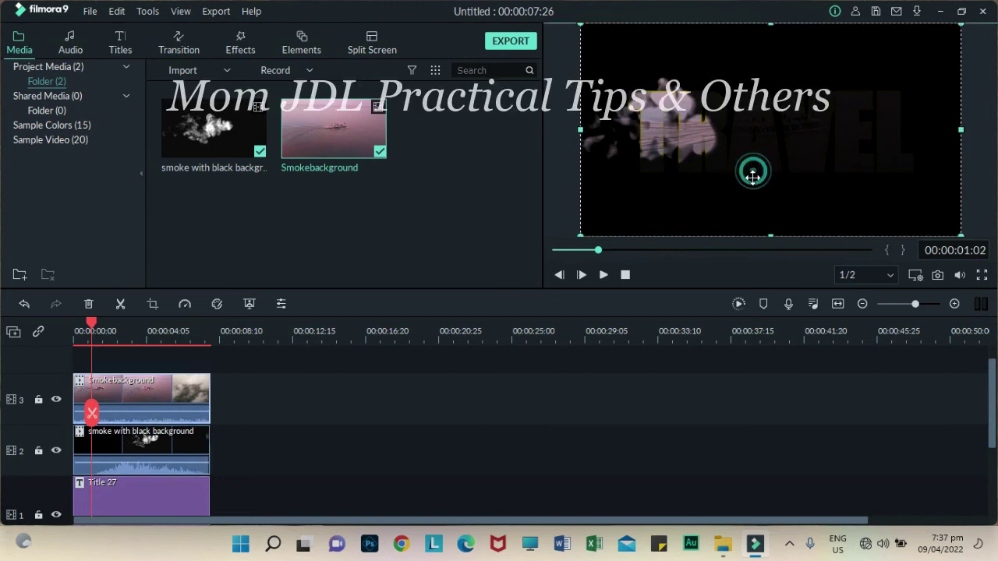
left_click_drag(568, 143, 560, 159)
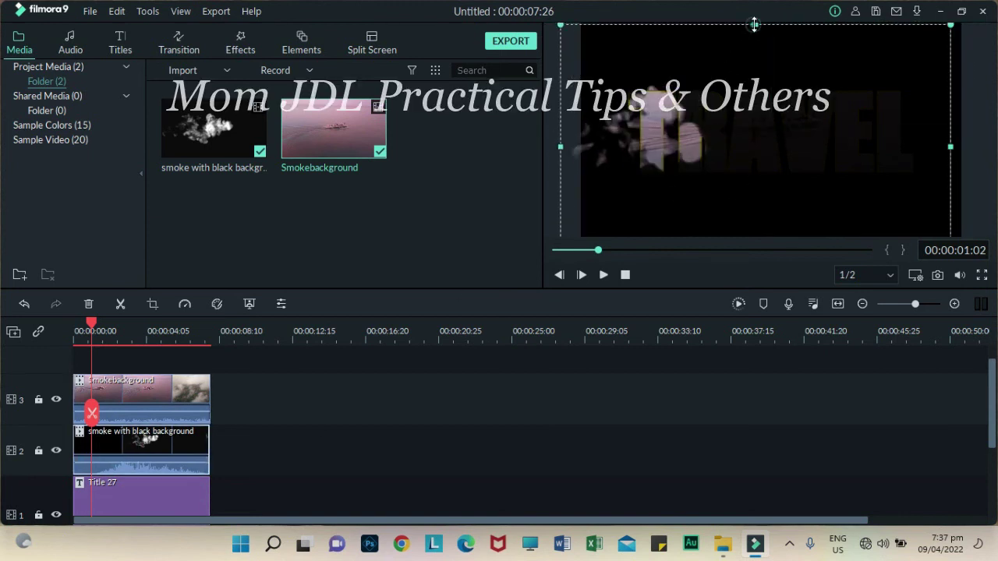
left_click(626, 275)
left_click(605, 276)
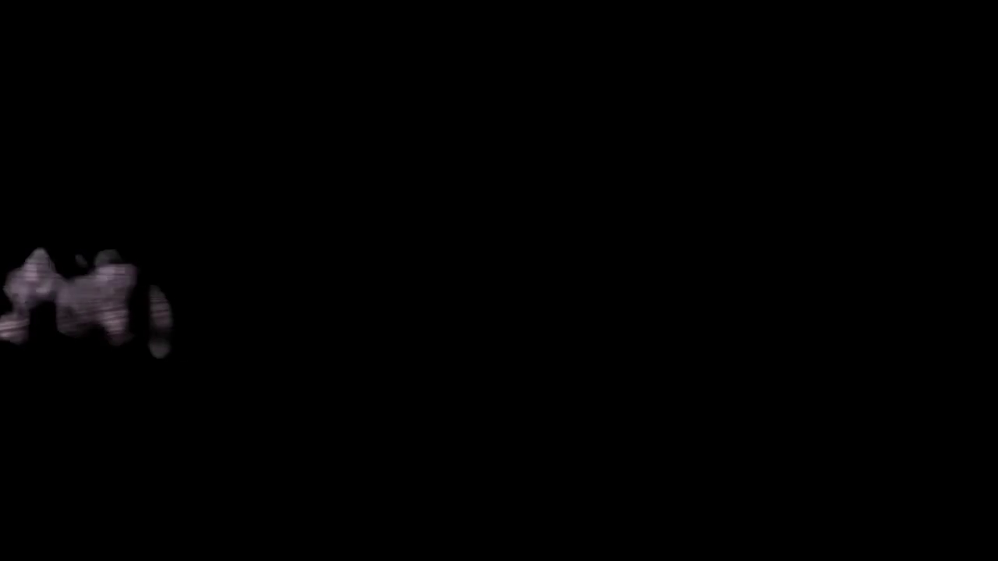